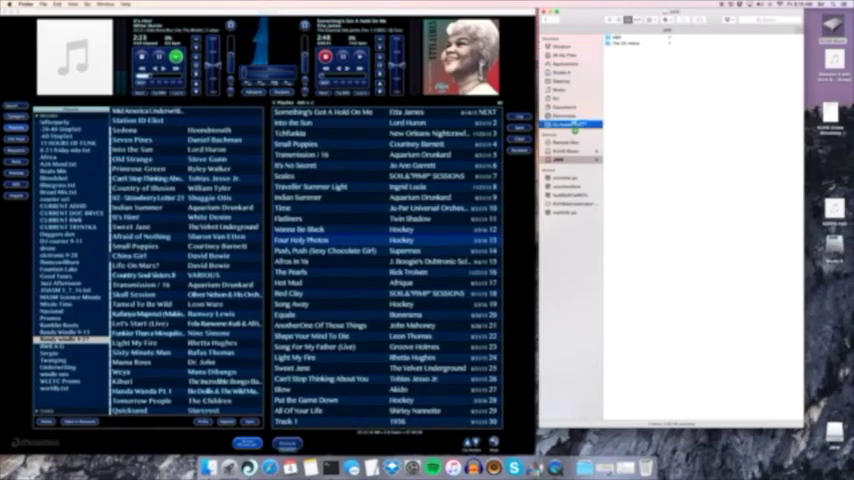
Step: Copy the song files into the last artist folder inside DJ Audio Files
left_click(572, 126)
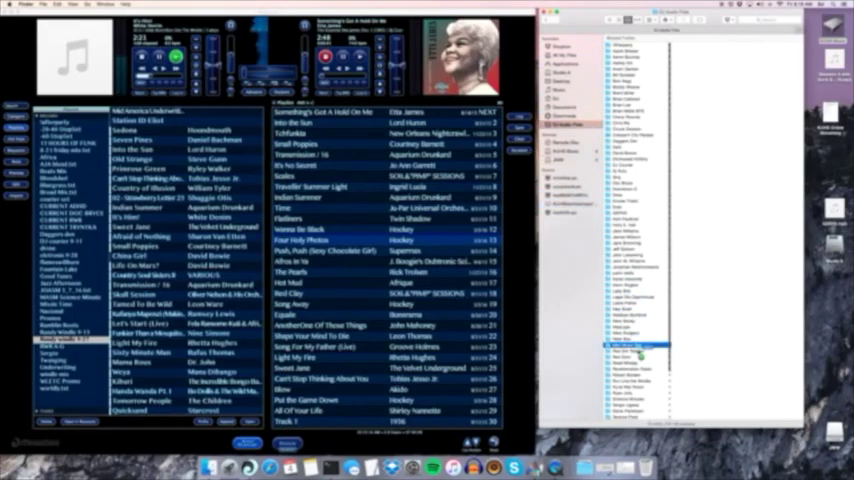
left_click(636, 416)
scroll(636, 418, "down", 5)
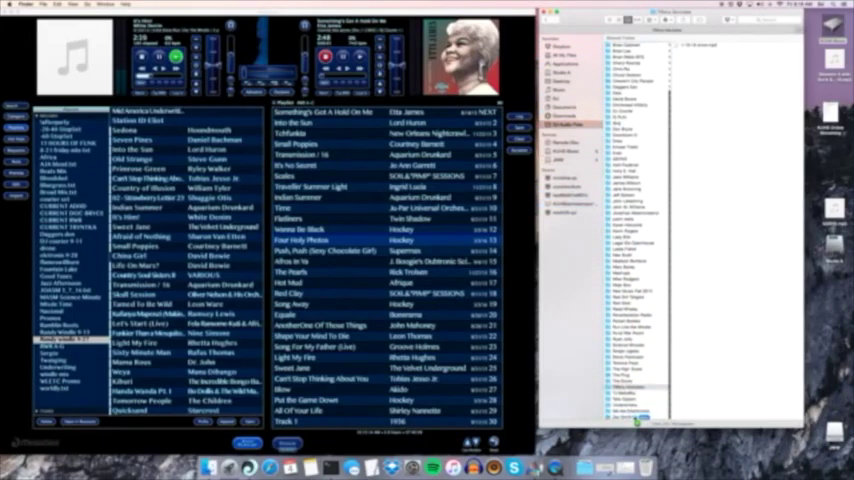
left_click(636, 417)
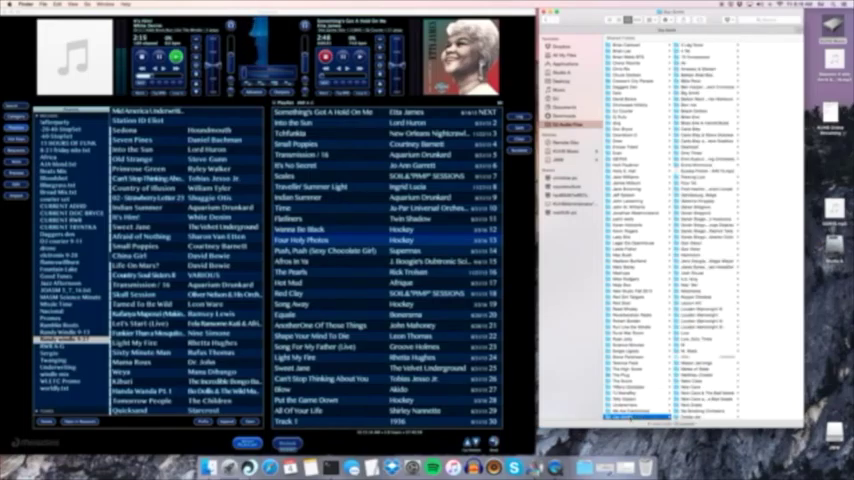
left_click_drag(630, 417, 760, 160)
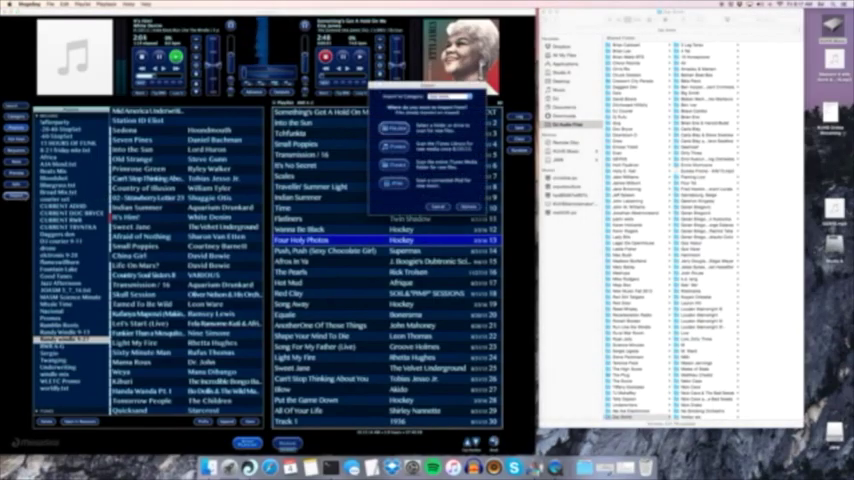
Step: Choose the target library category and start a folder import from DJ Audio Files
left_click(452, 96)
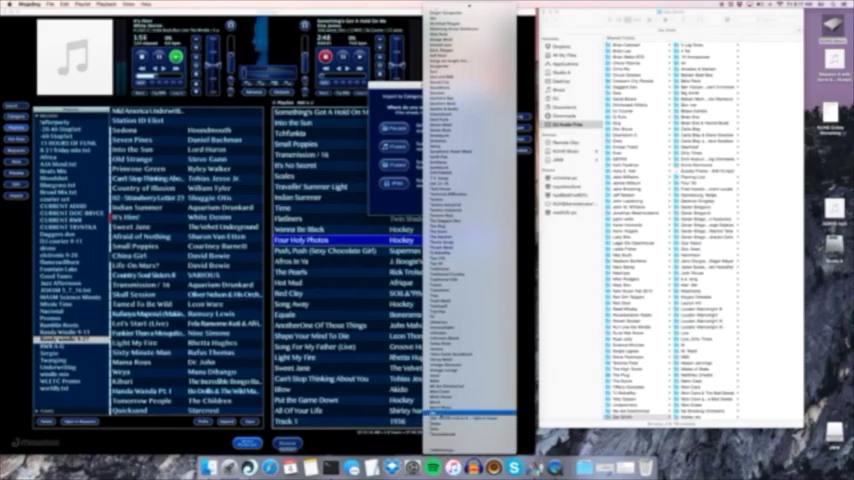
left_click(470, 418)
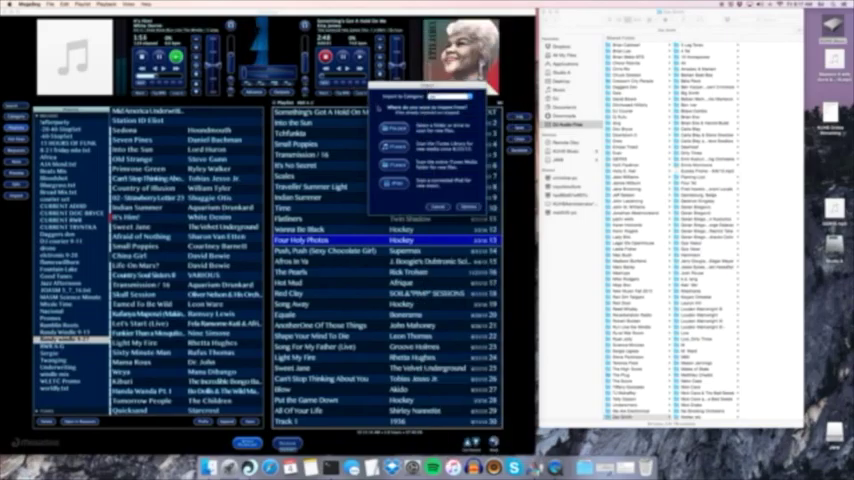
left_click(439, 207)
left_click(360, 147)
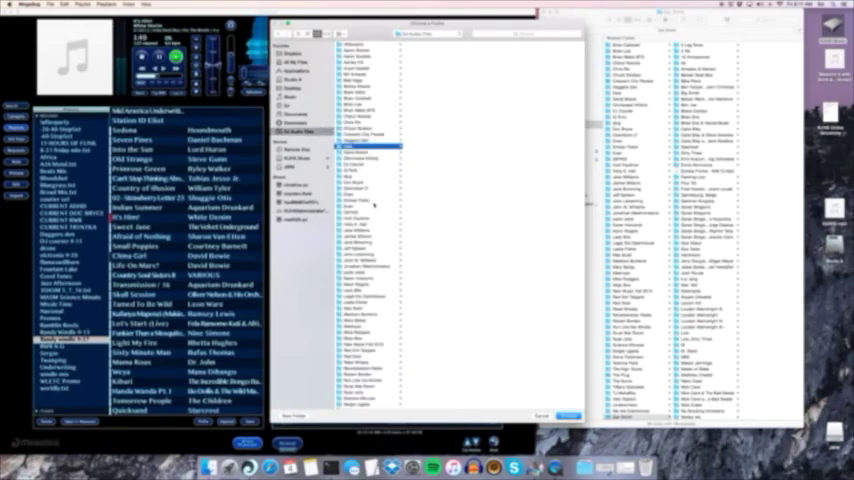
scroll(374, 205, "down", 5)
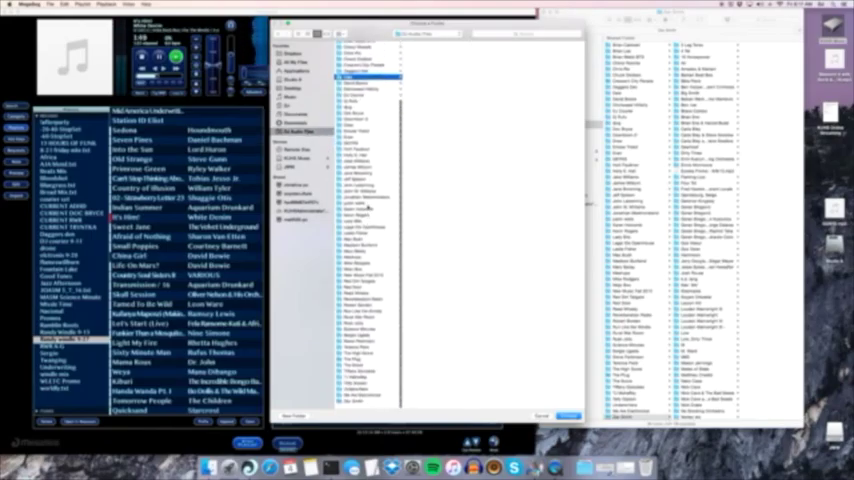
Step: Import the songs from the bottom artist folder in DJ Audio Files
left_click(360, 404)
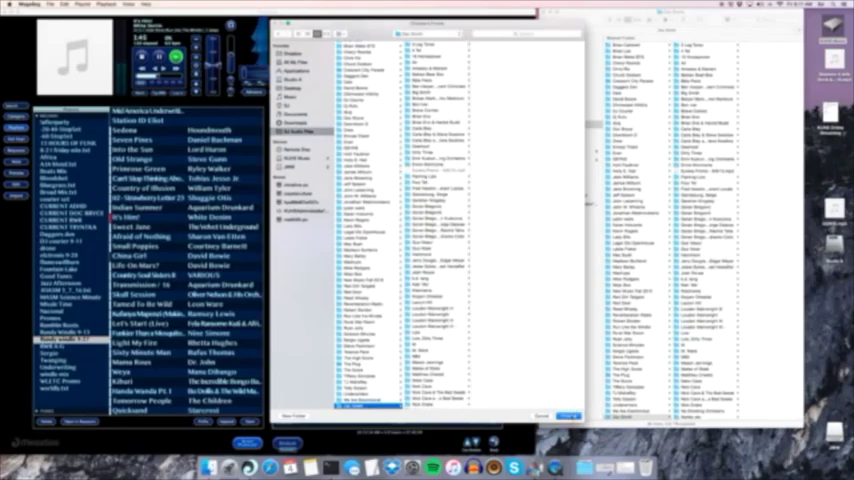
left_click(568, 416)
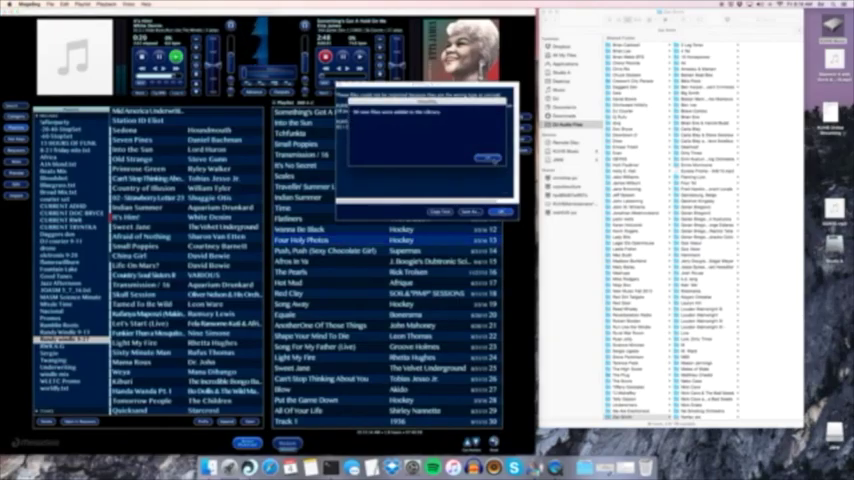
Step: Close the import report and display the Library's categories and tracks
left_click(487, 158)
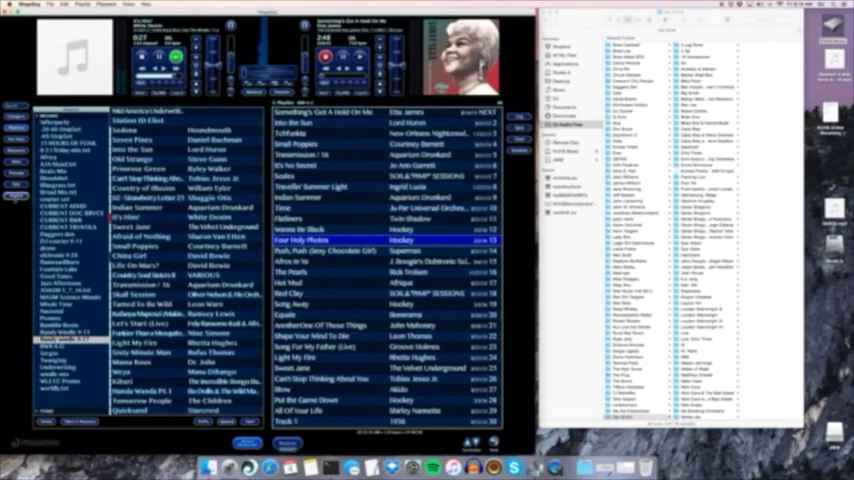
left_click(45, 104)
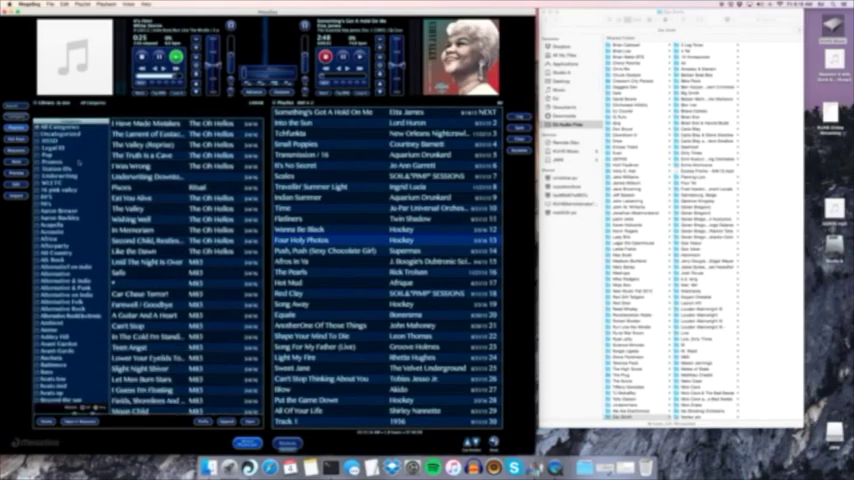
scroll(60, 200, "down", 10)
scroll(60, 200, "down", 10)
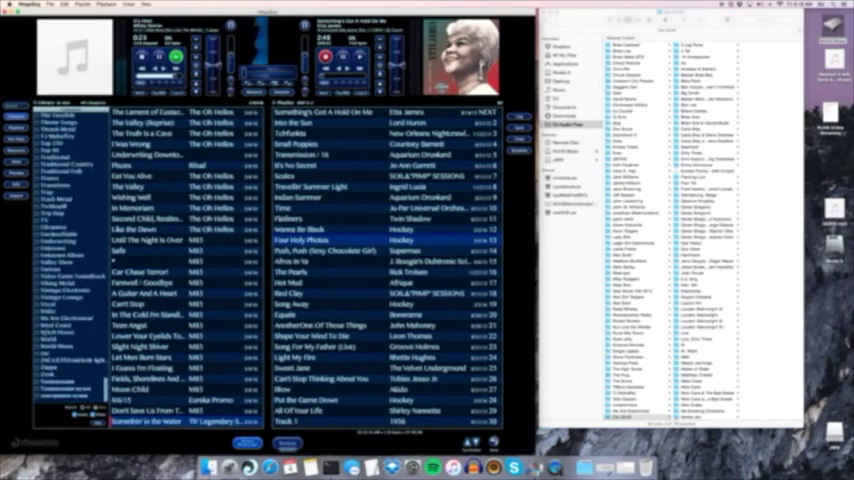